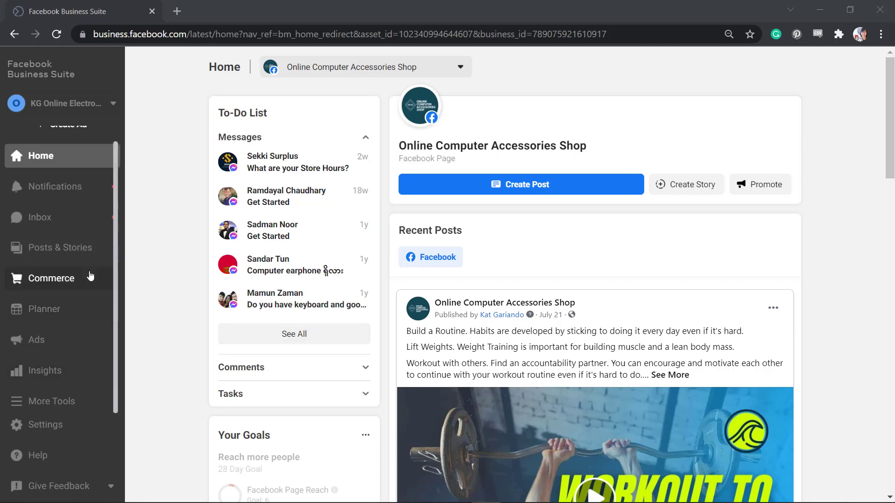
# Open Commerce Manager and switch to the Online Store OCAS commerce account.
pyautogui.click(52, 278)
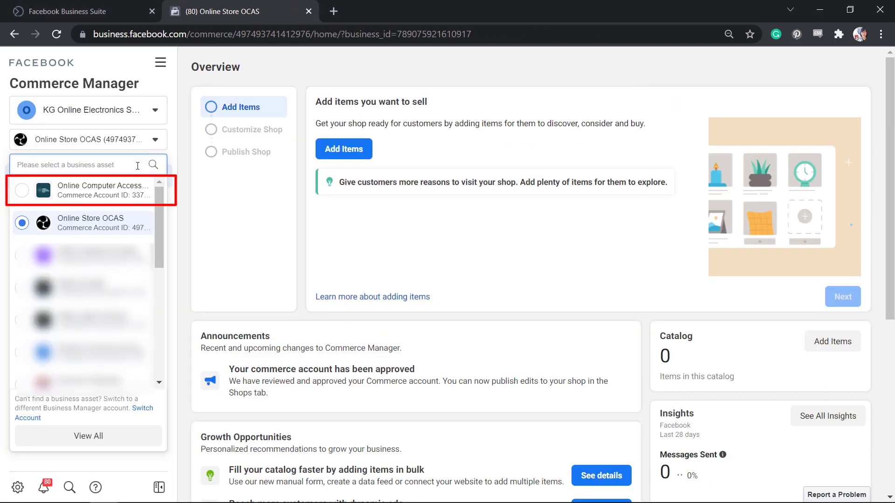
pyautogui.click(114, 221)
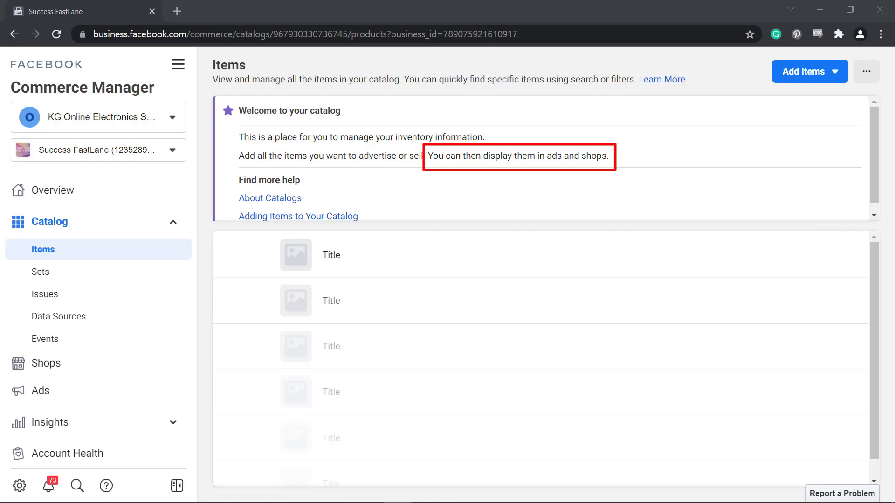
# Choose to add a single catalog item manually from Add Items.
pyautogui.click(824, 73)
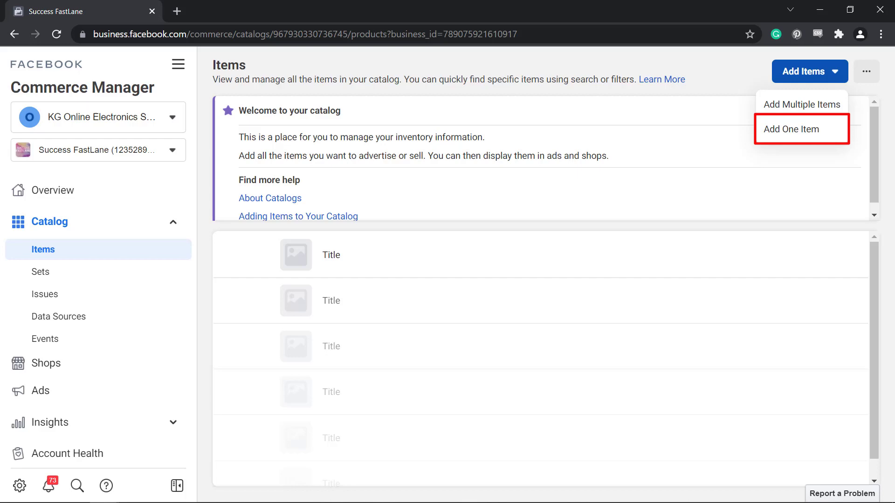
pyautogui.click(791, 129)
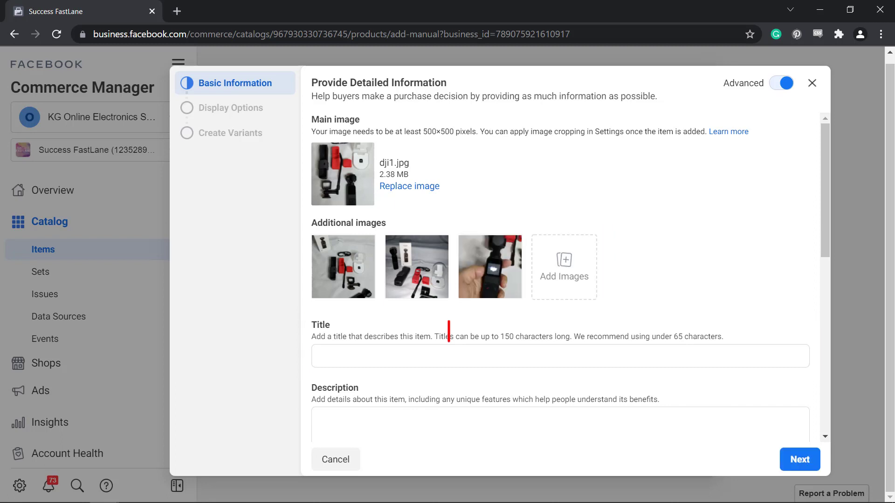
# Paste the 'DJi Osmo Pocket Action Camera with Accessories' title and the camera-spec description.
pyautogui.click(447, 357)
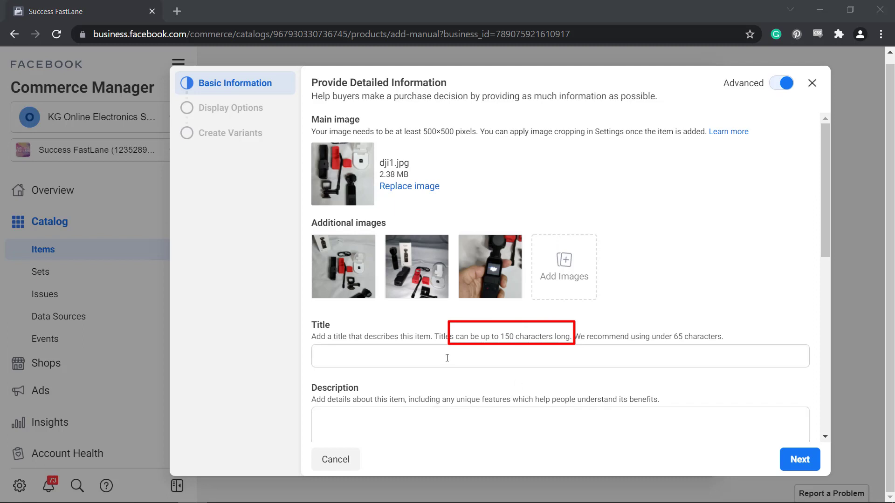
pyautogui.write('DJi Osmo Pocket Action Camera with Accessories')
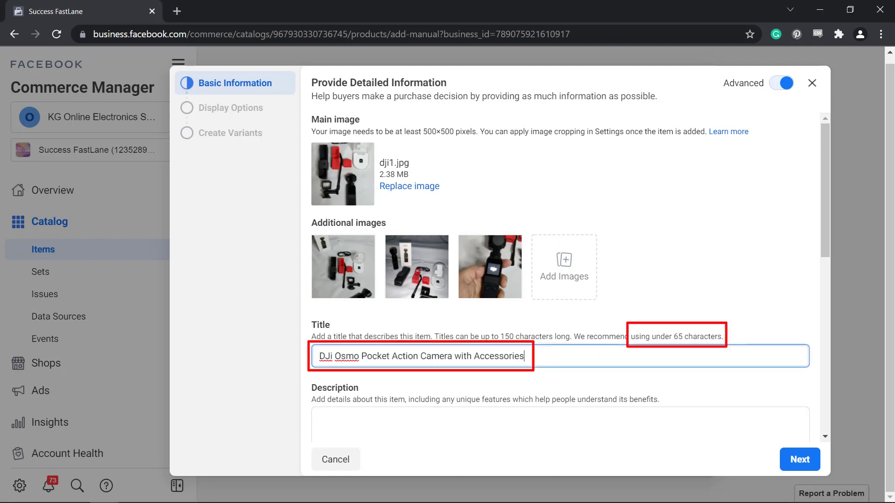
pyautogui.scroll(-5, 559, 279)
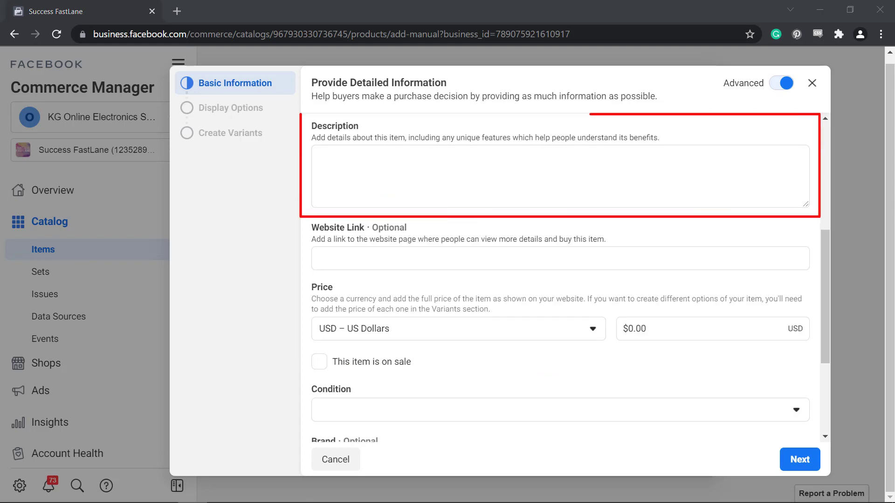
pyautogui.click(789, 181)
pyautogui.hotkey('ctrl', 'v')
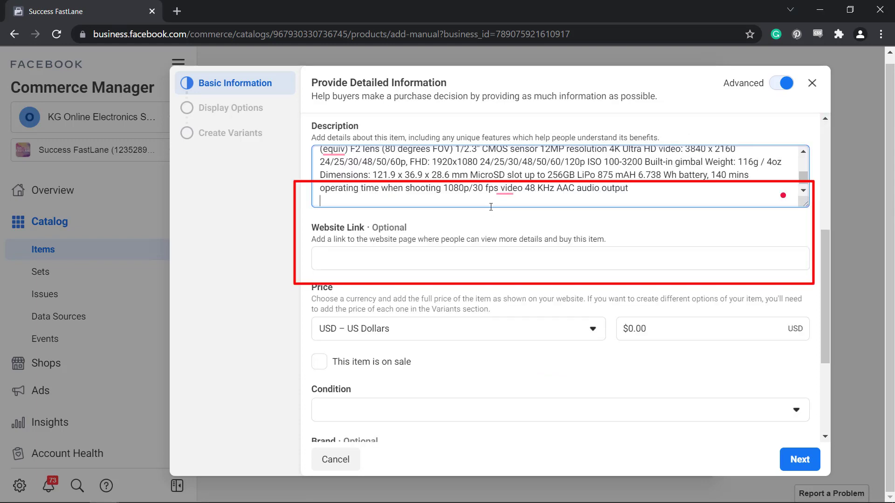
pyautogui.scroll(10, 789, 247)
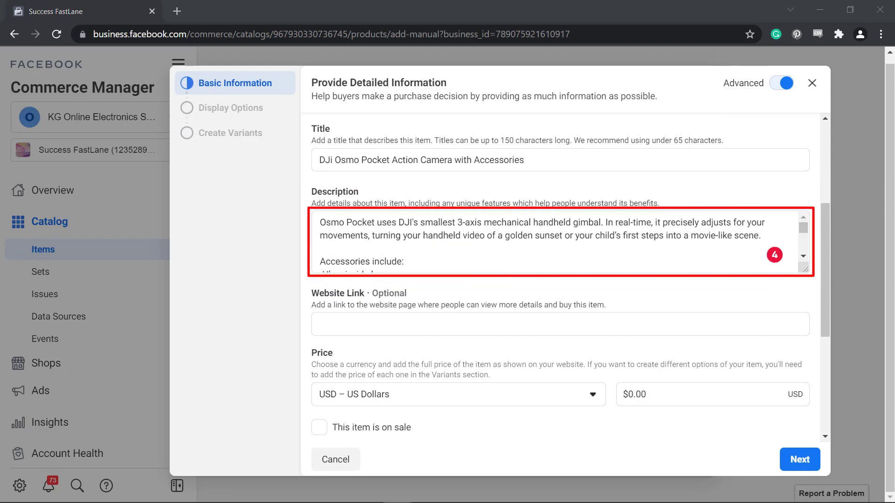
pyautogui.scroll(-3, 779, 261)
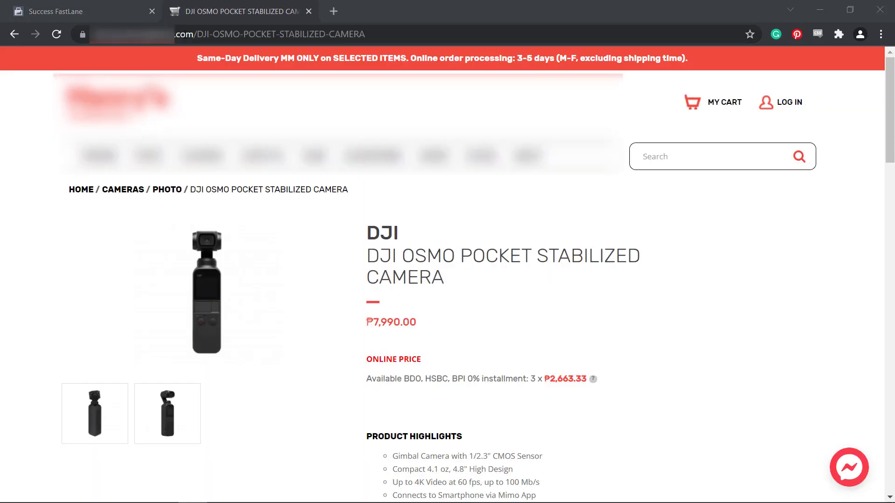
# Copy the product page URL from the browser and paste it into Website Link.
pyautogui.click(184, 34)
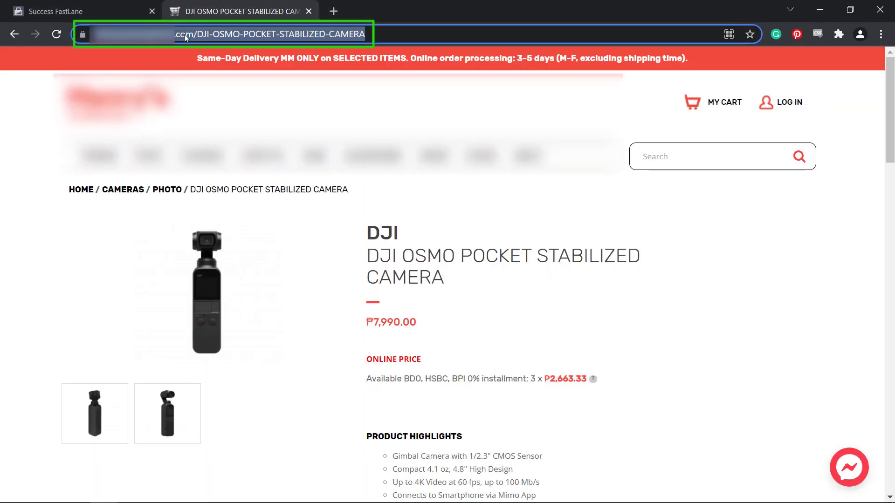
pyautogui.rightClick(183, 34)
pyautogui.click(200, 102)
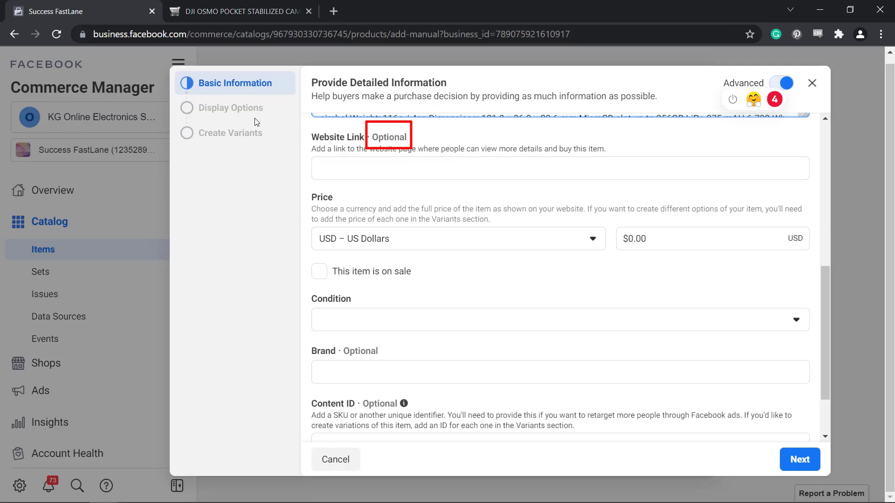
pyautogui.click(320, 168)
pyautogui.hotkey('ctrl', 'v')
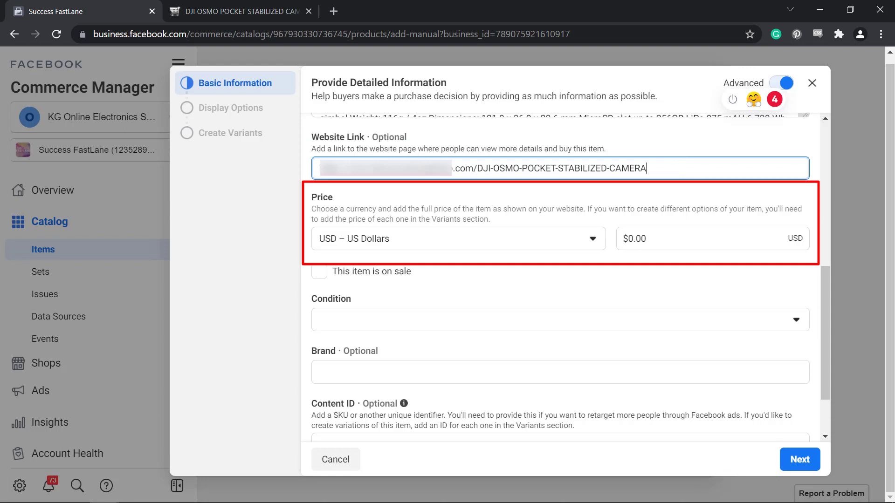
# Price the item in AUD – Australian Dollar, mark it on sale, and set sale price 250.
pyautogui.click(419, 238)
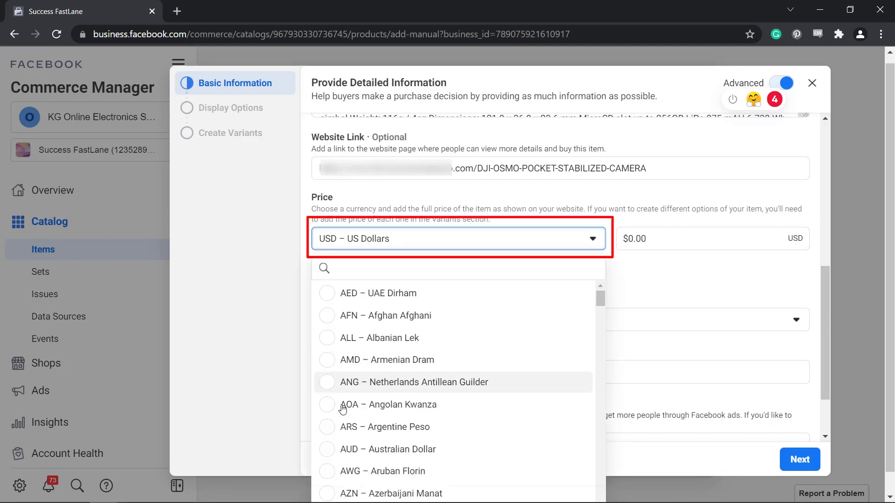
pyautogui.click(333, 450)
pyautogui.click(659, 244)
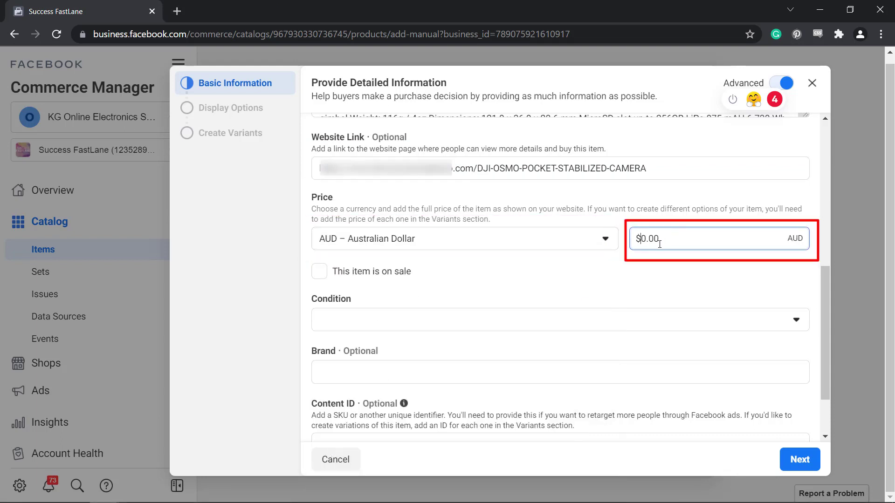
pyautogui.write('30')
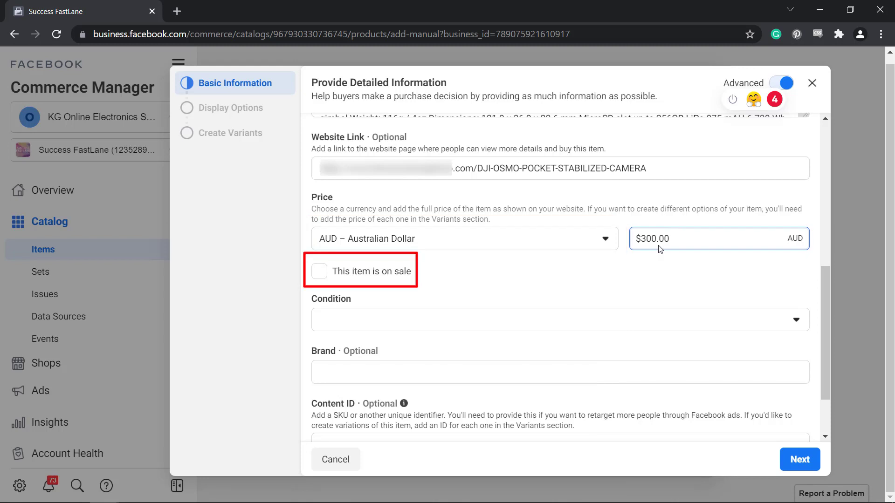
pyautogui.press('Tab')
pyautogui.press('space')
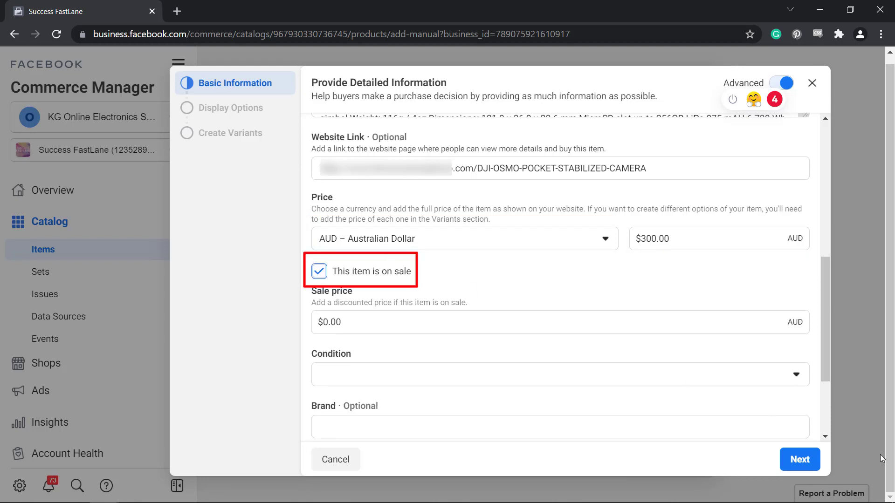
pyautogui.press('Tab')
pyautogui.write('250')
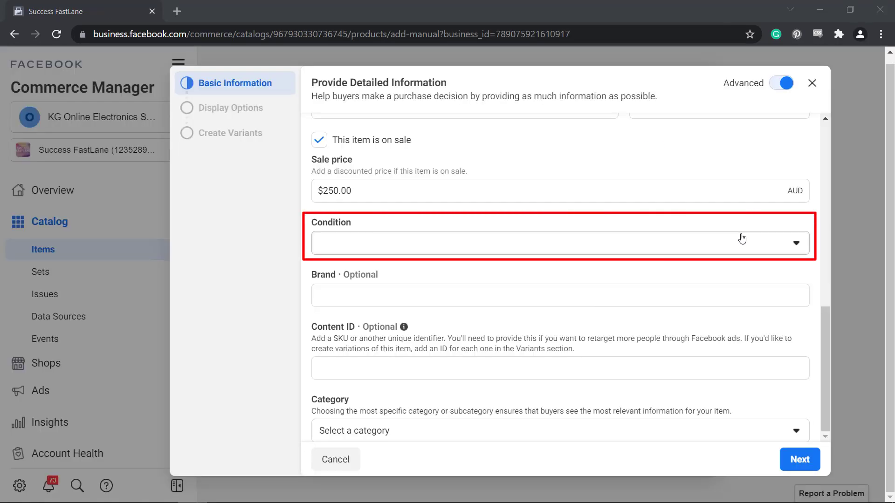
# Set the item condition to New and the category to Electronics > Cameras.
pyautogui.click(528, 246)
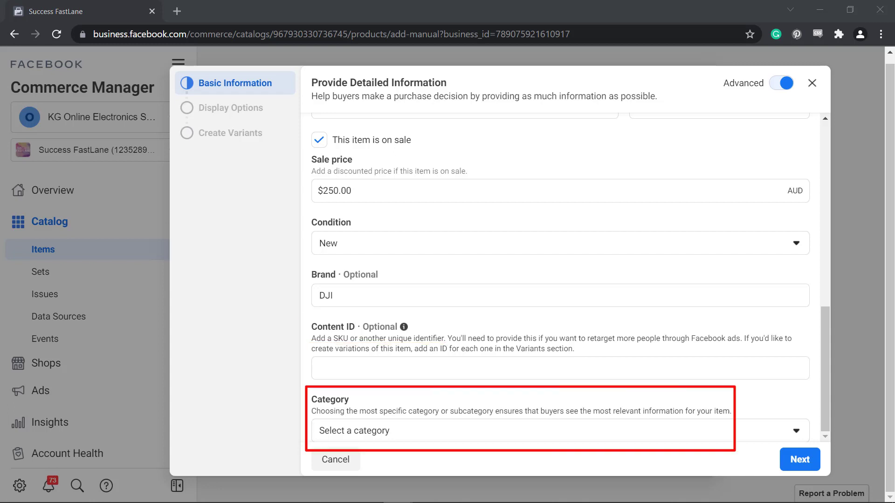
pyautogui.click(535, 428)
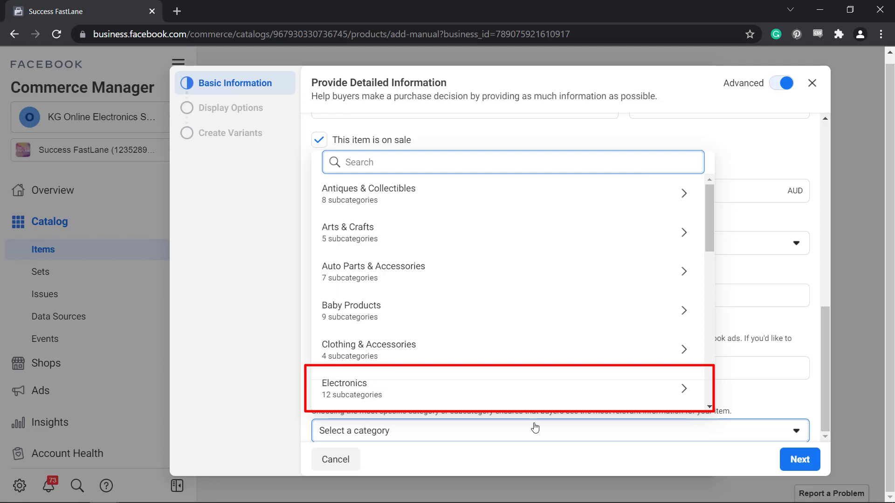
pyautogui.click(425, 381)
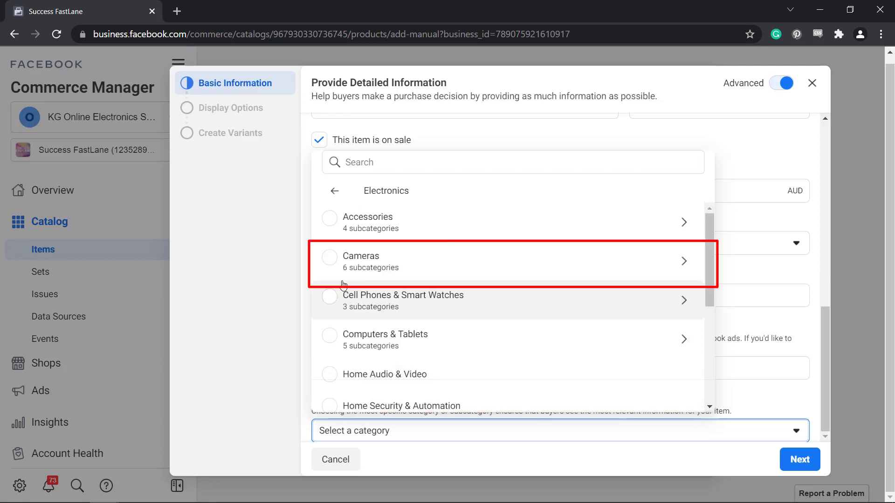
pyautogui.click(332, 259)
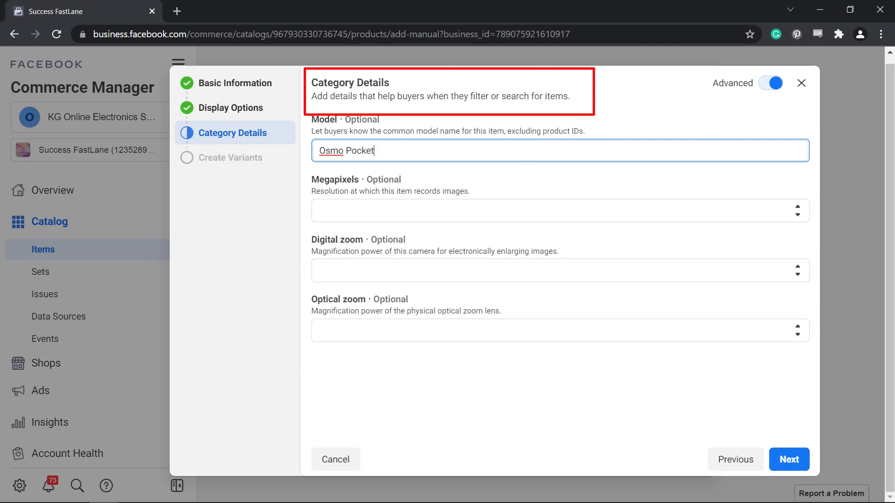
# Enter 12 as the item's Megapixels value.
pyautogui.click(387, 211)
pyautogui.write('12')
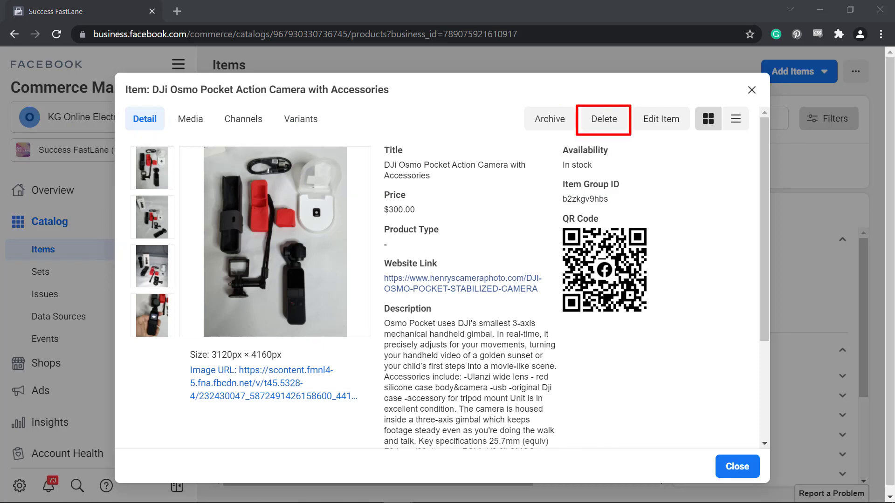
# Review the new item's Media, Channels and Variants tabs.
pyautogui.click(191, 119)
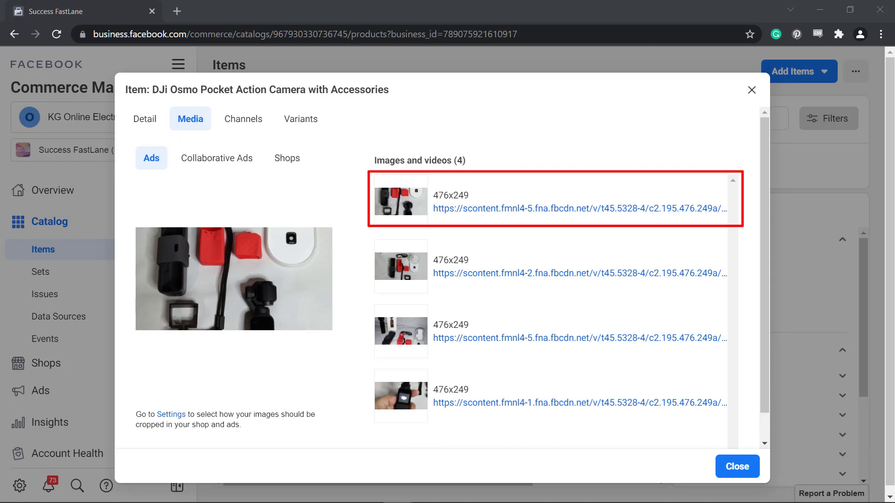
pyautogui.click(243, 119)
pyautogui.click(301, 118)
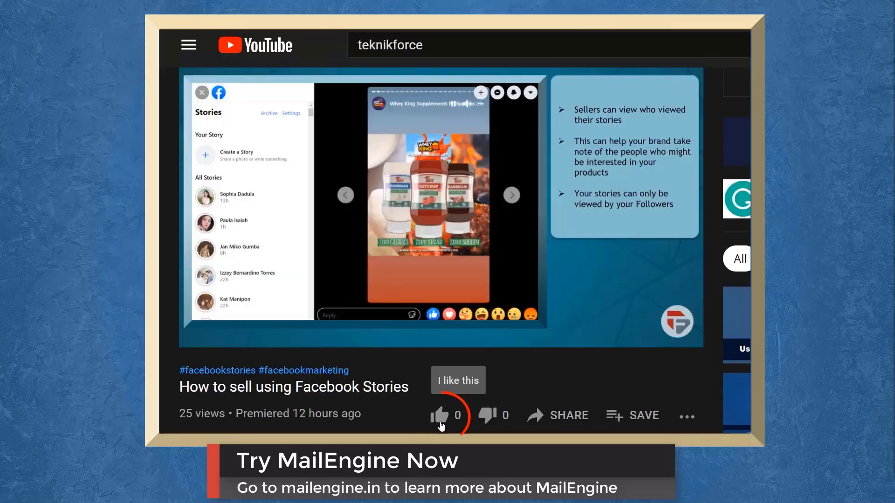
# Like the 'How to sell using Facebook Stories' YouTube video.
pyautogui.click(439, 416)
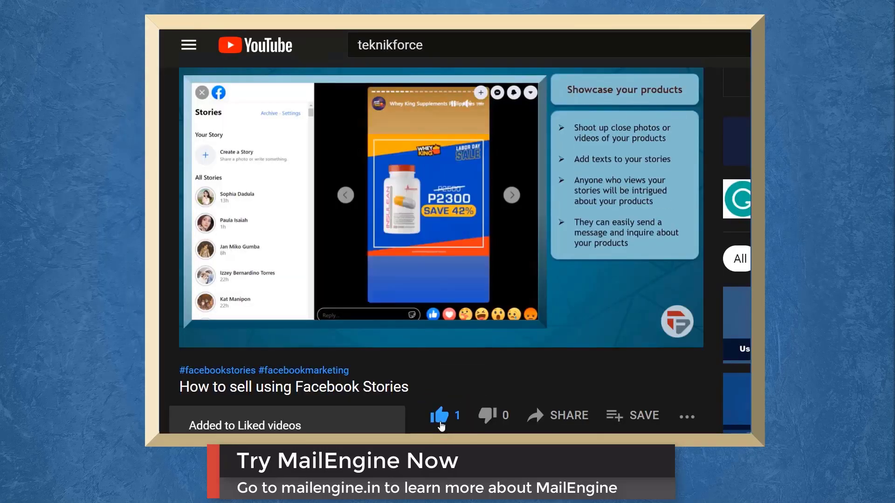